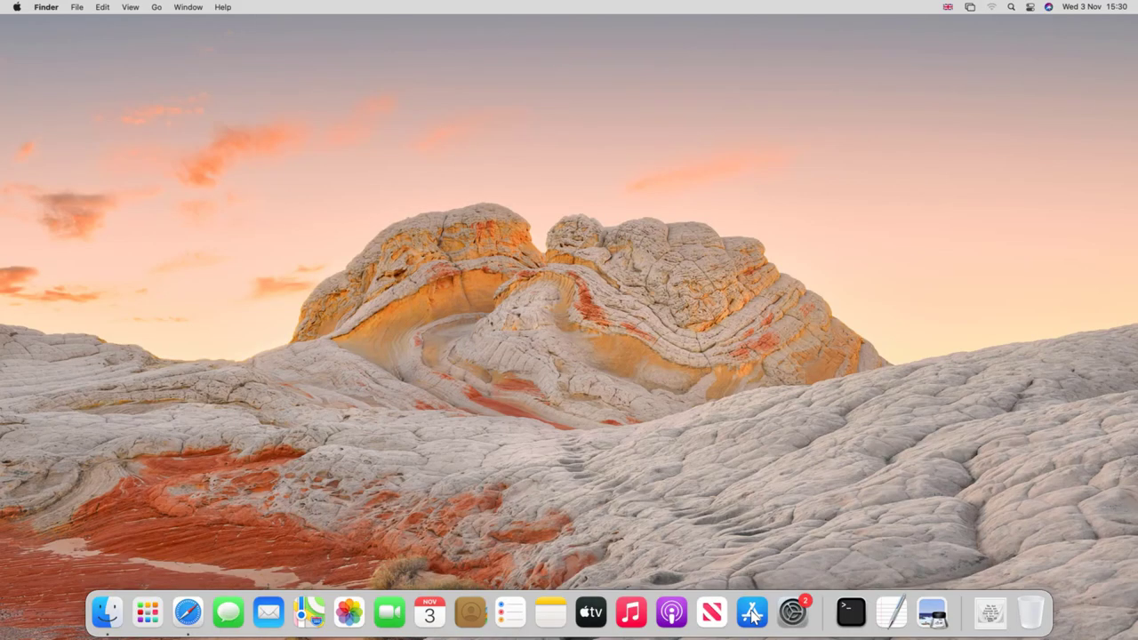
- View the Mac's installed macOS version and hardware overview in About This Mac, and close the window
{"action": "key", "text": "ctrl+F2"}
{"action": "key", "text": "Down"}
{"action": "key", "text": "Down"}
{"action": "key", "text": "Return"}
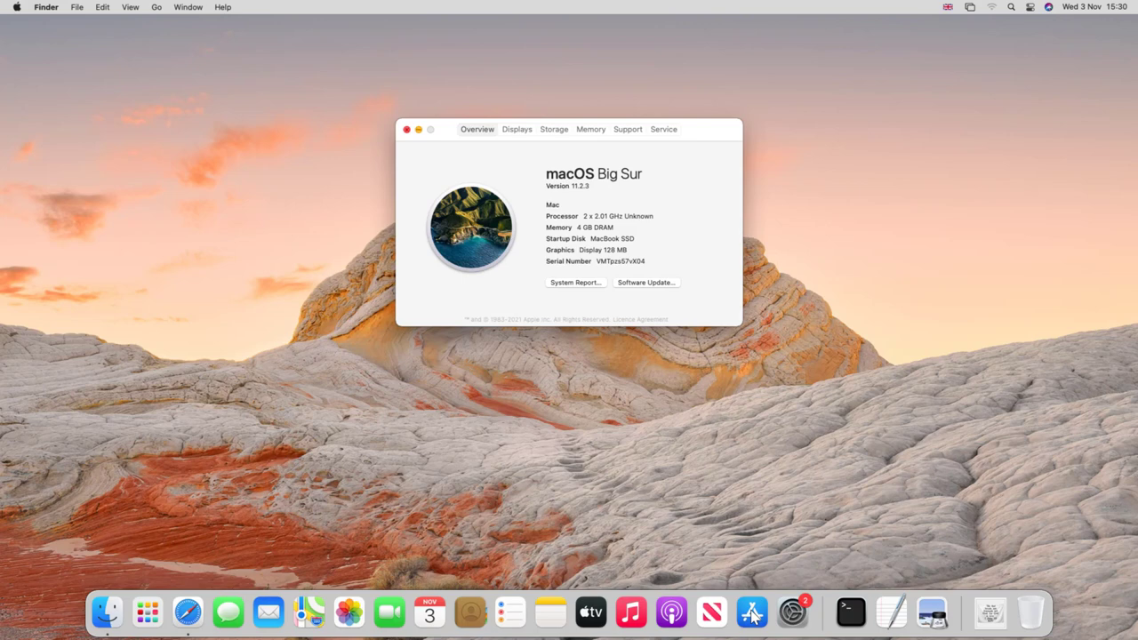
{"action": "key", "text": "super+w"}
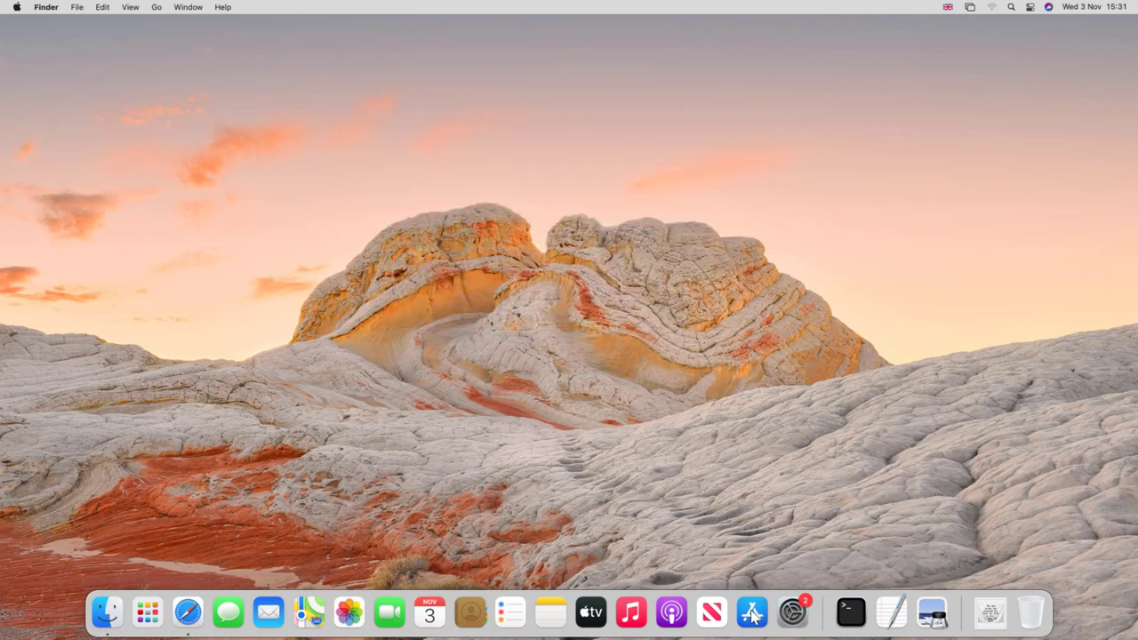
- Open Software Update in System Preferences to check for an available macOS upgrade
{"action": "key", "text": "ctrl+F2"}
{"action": "key", "text": "Down"}
{"action": "key", "text": "Down"}
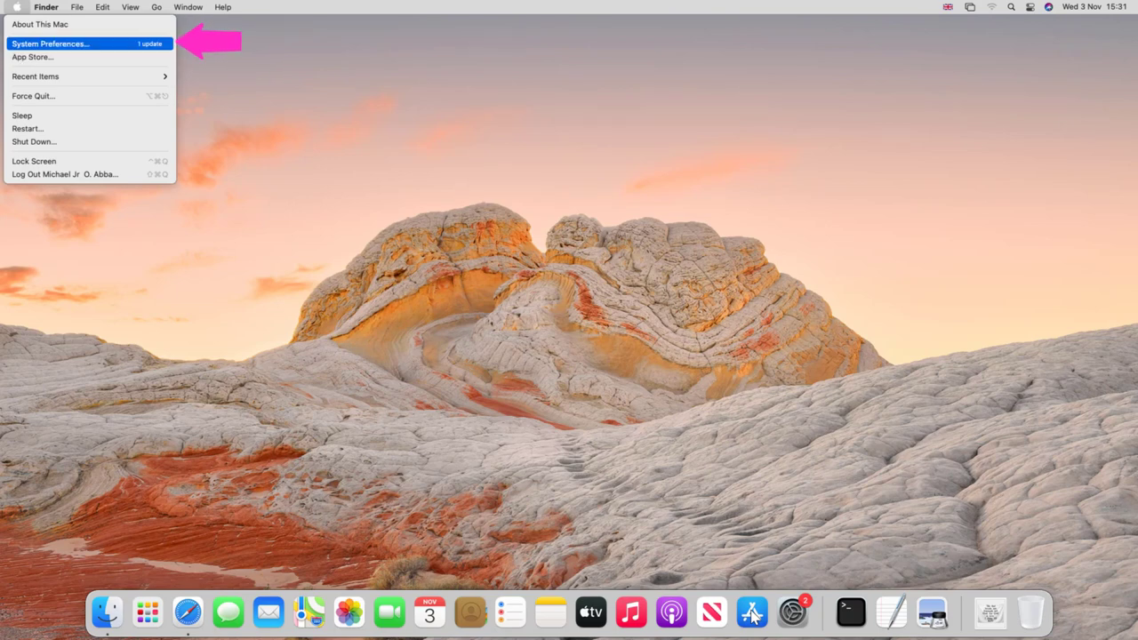
{"action": "key", "text": "Return"}
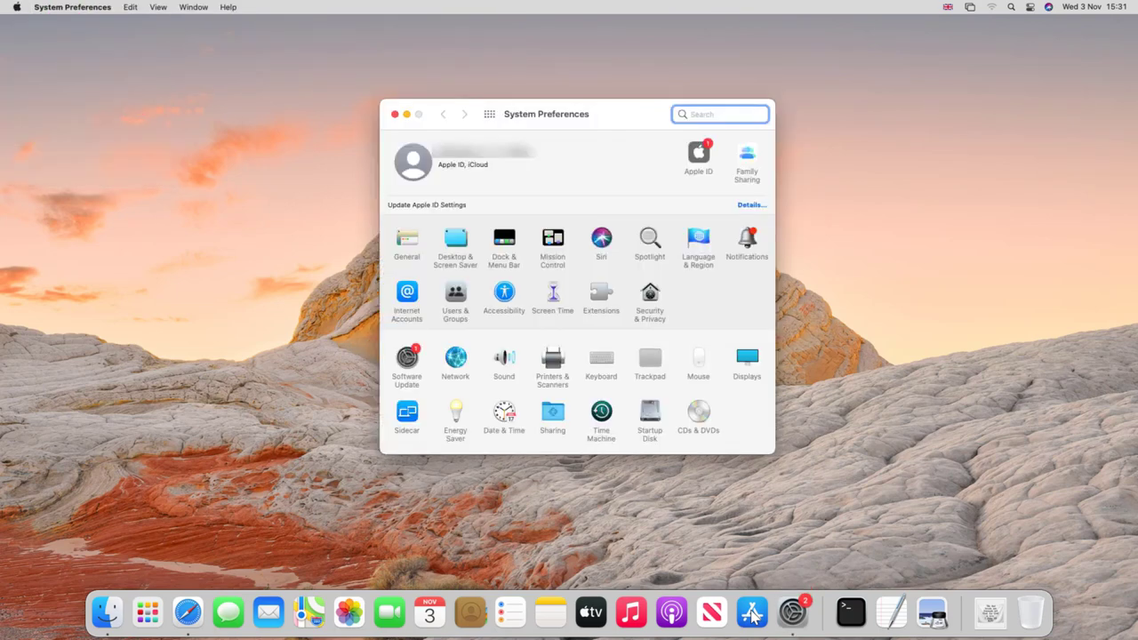
{"action": "key", "text": "ctrl+F2"}
{"action": "key", "text": "Down"}
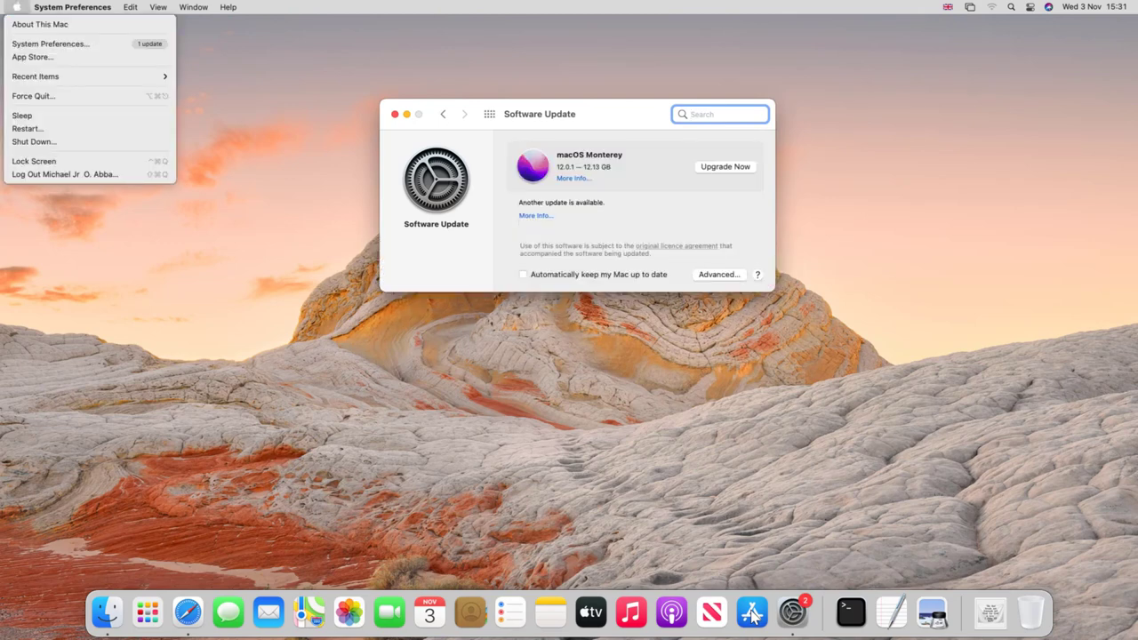
{"action": "key", "text": "Escape"}
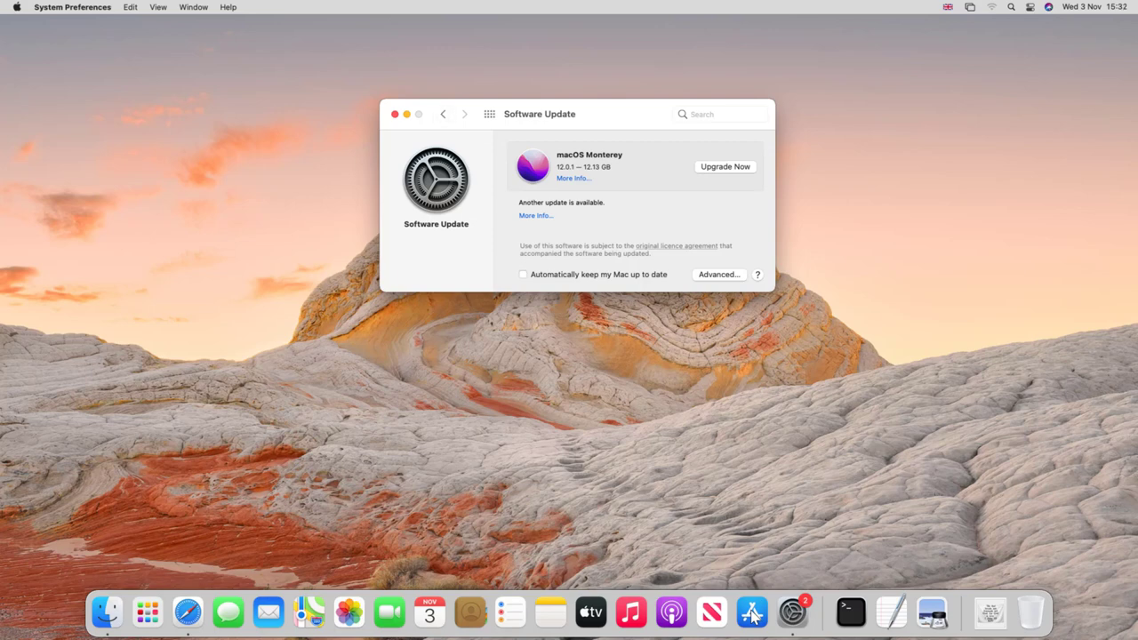
- Switch to the App Store and search it for "macos monterey"
{"action": "key", "text": "ctrl+F2"}
{"action": "key", "text": "Down"}
{"action": "key", "text": "Down"}
{"action": "key", "text": "Down"}
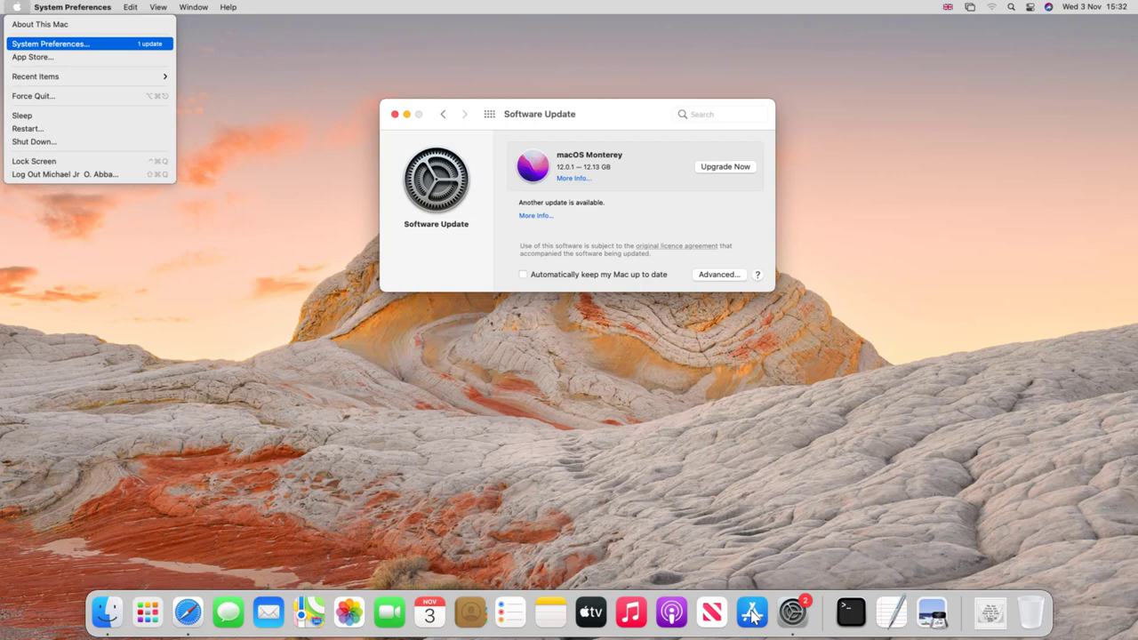
{"action": "key", "text": "Down"}
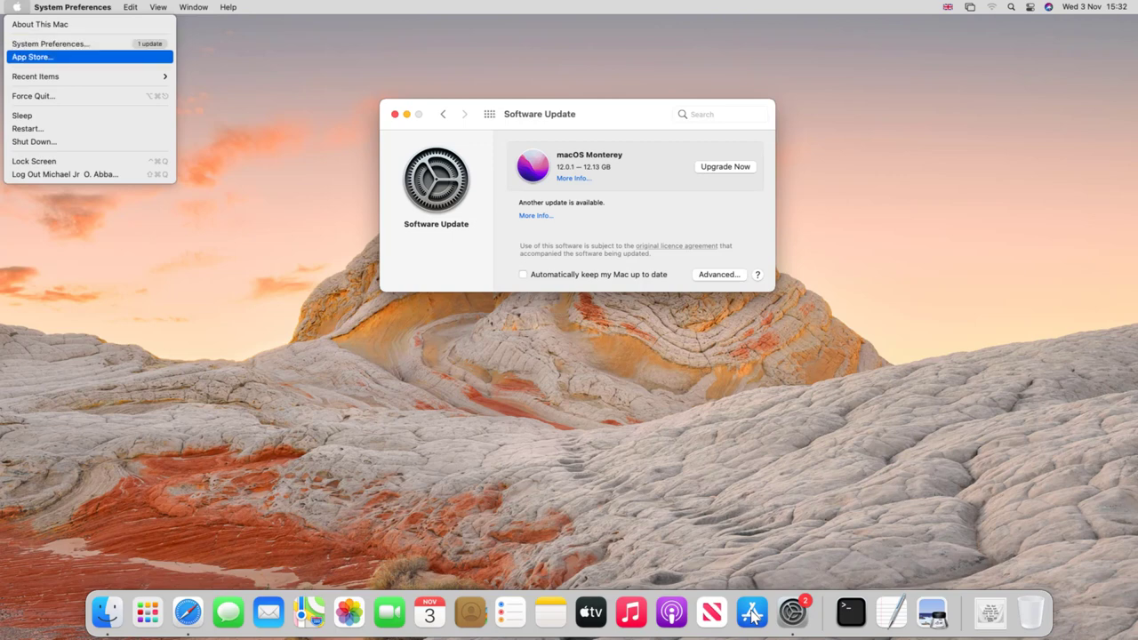
{"action": "key", "text": "Return"}
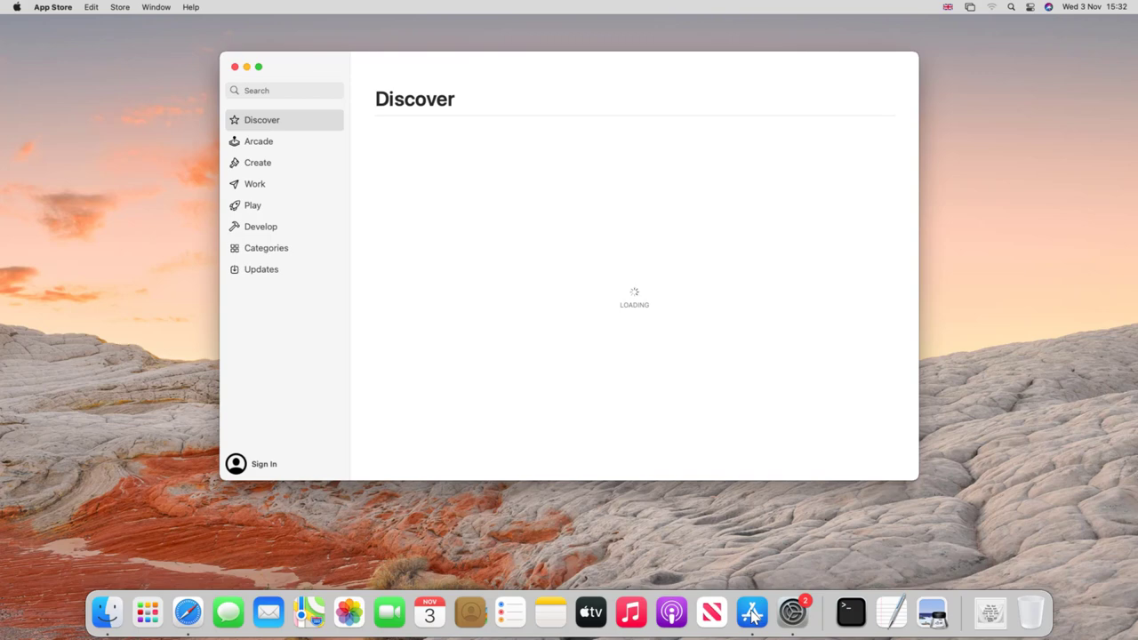
{"action": "key", "text": "super+f"}
{"action": "type", "text": "macos monterey"}
{"action": "key", "text": "Return"}
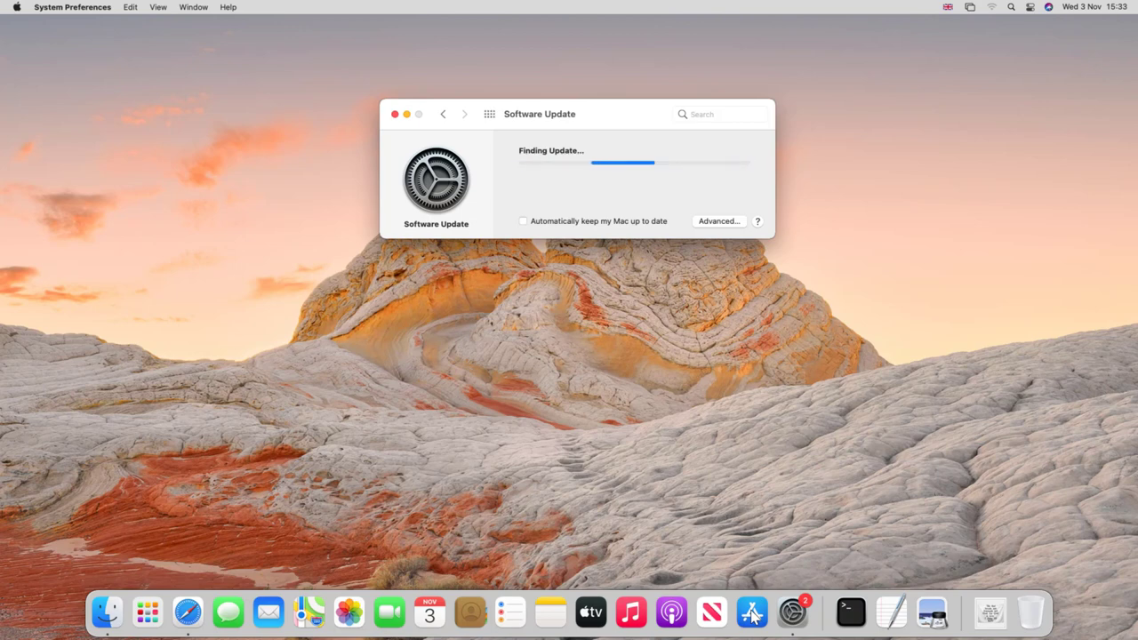
{"action": "key", "text": "ctrl+F2"}
{"action": "key", "text": "Down"}
{"action": "key", "text": "Down"}
{"action": "key", "text": "Down"}
{"action": "key", "text": "Down"}
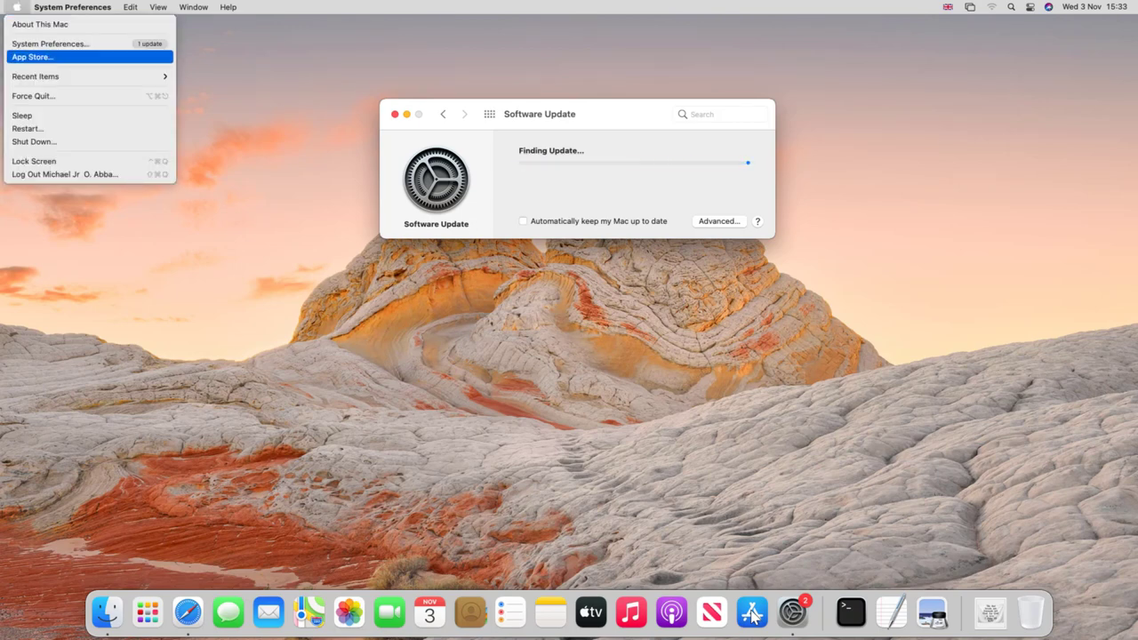
{"action": "key", "text": "Up"}
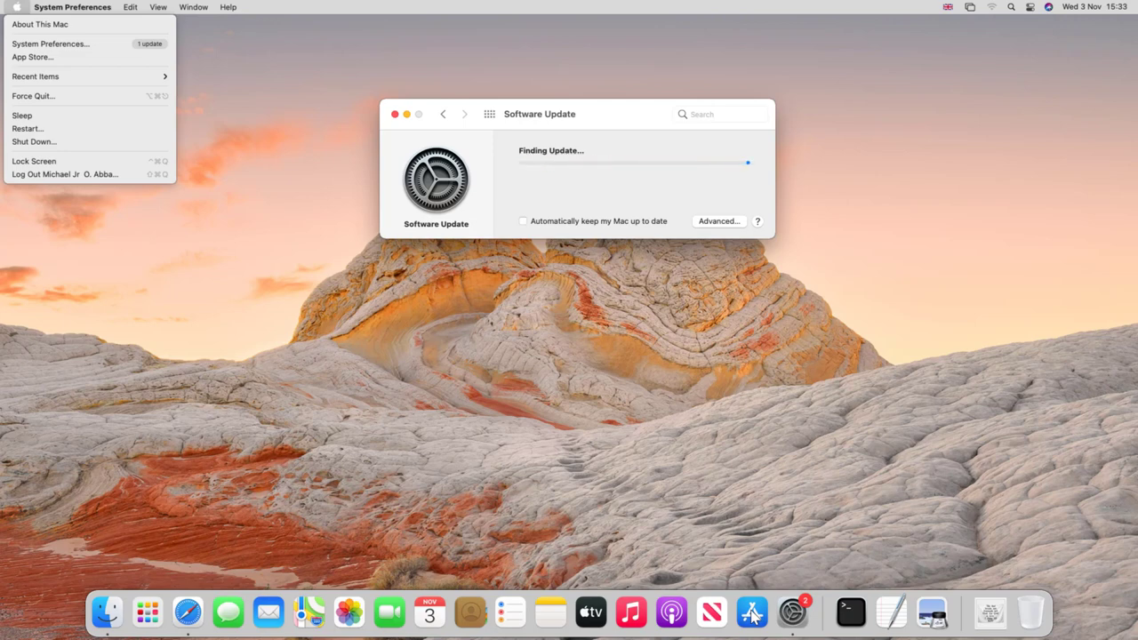
{"action": "key", "text": "Down"}
{"action": "key", "text": "Up"}
{"action": "key", "text": "Down"}
{"action": "key", "text": "Down"}
{"action": "key", "text": "Up"}
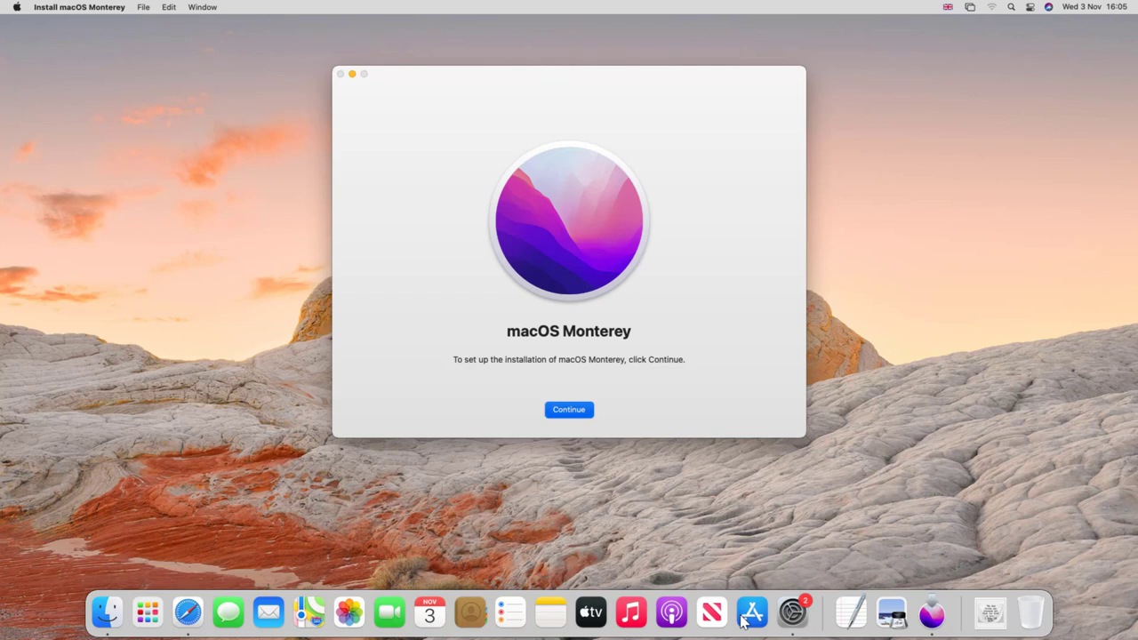
- Start the macOS Monterey setup, accept the software licence agreement and continue with MacBook SSD as the installation disk
{"action": "key", "text": "Return"}
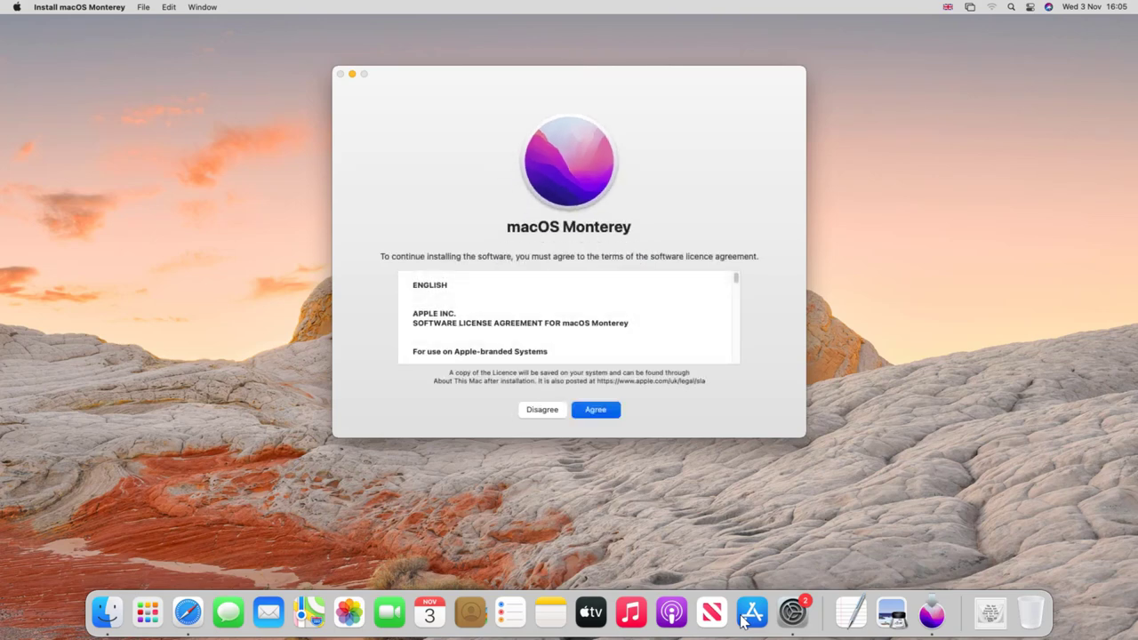
{"action": "key", "text": "Return"}
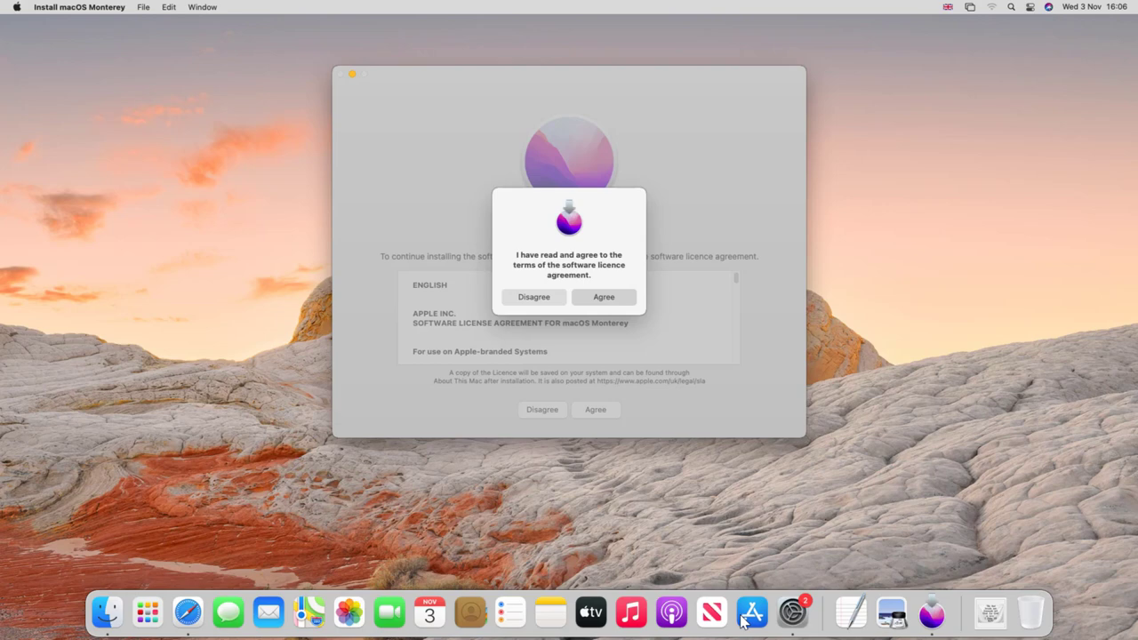
{"action": "key", "text": "Return"}
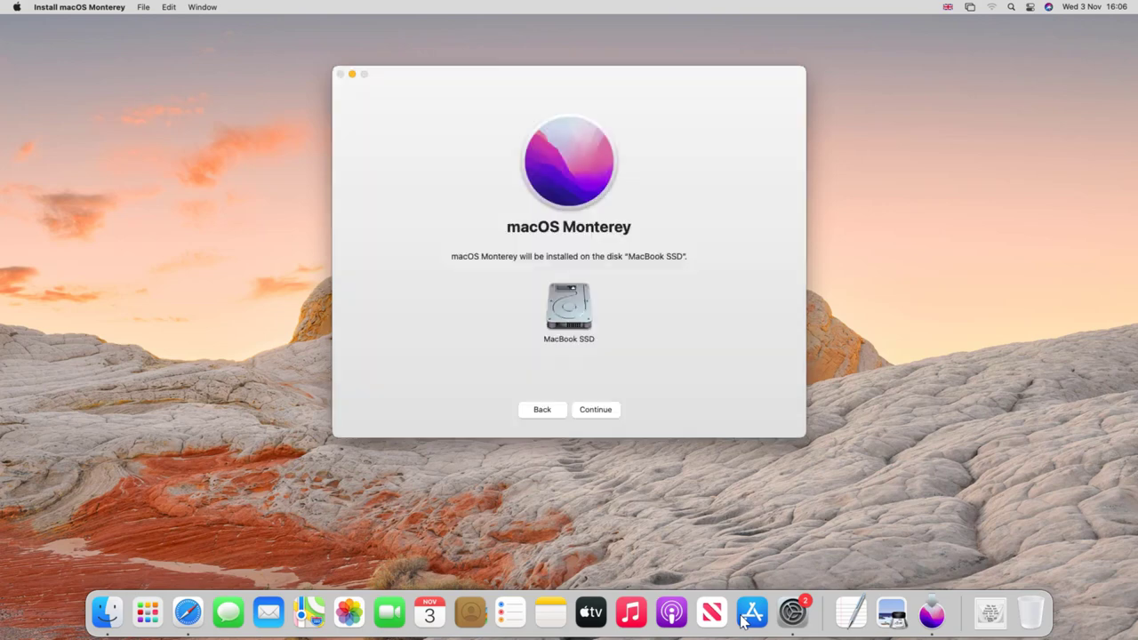
{"action": "key", "text": "Return"}
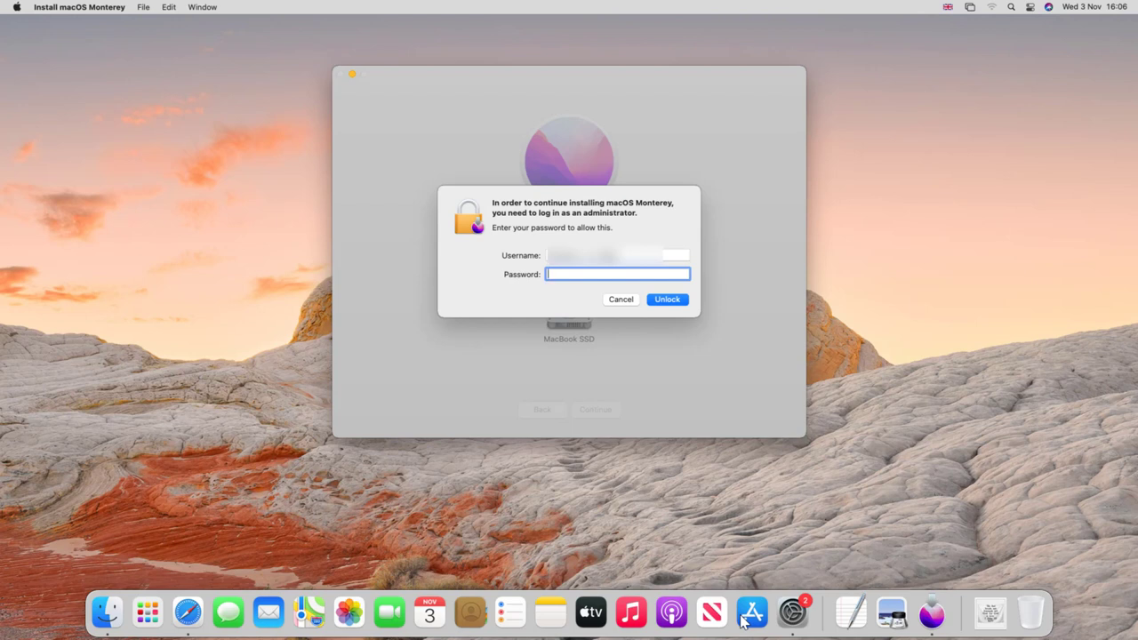
- Authorise the macOS Monterey installation by entering the administrator account password
{"action": "key", "text": "Caps_Lock"}
{"action": "type", "text": "*******"}
{"action": "key", "text": "Return"}
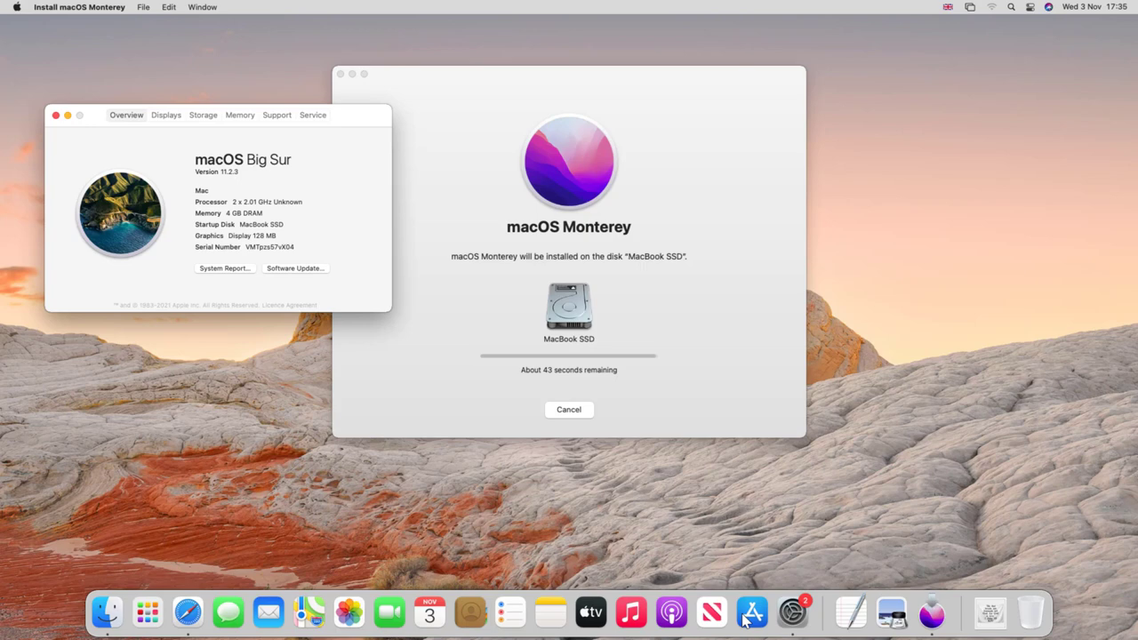
- Check the macOS Monterey entry in Software Update through System Preferences, and close that window
{"action": "key", "text": "ctrl+F2"}
{"action": "key", "text": "Down"}
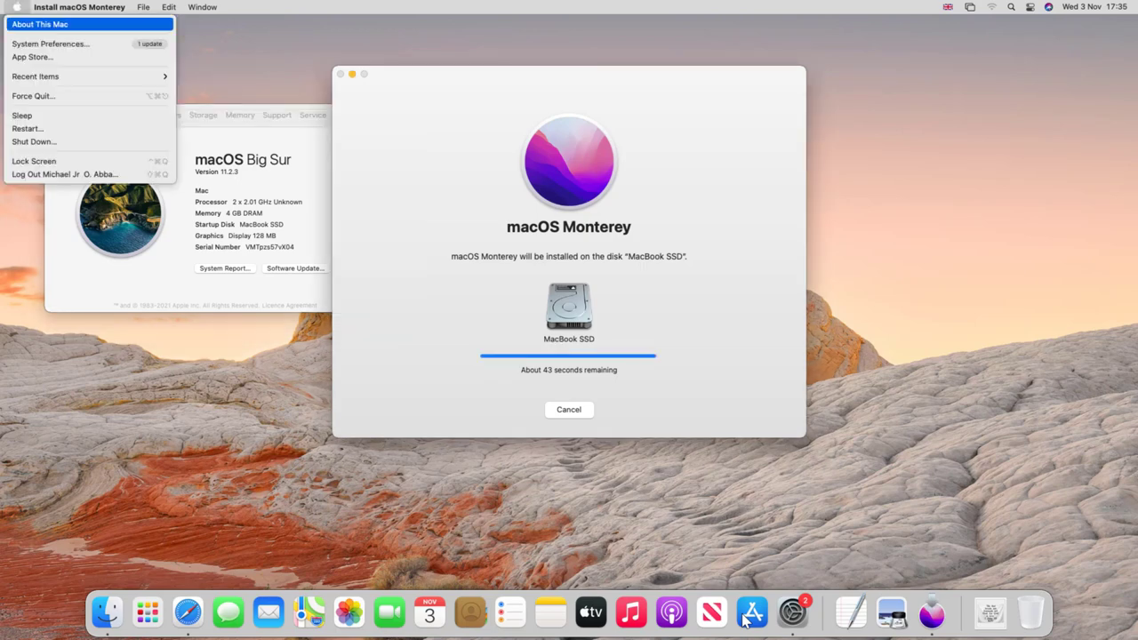
{"action": "key", "text": "Down"}
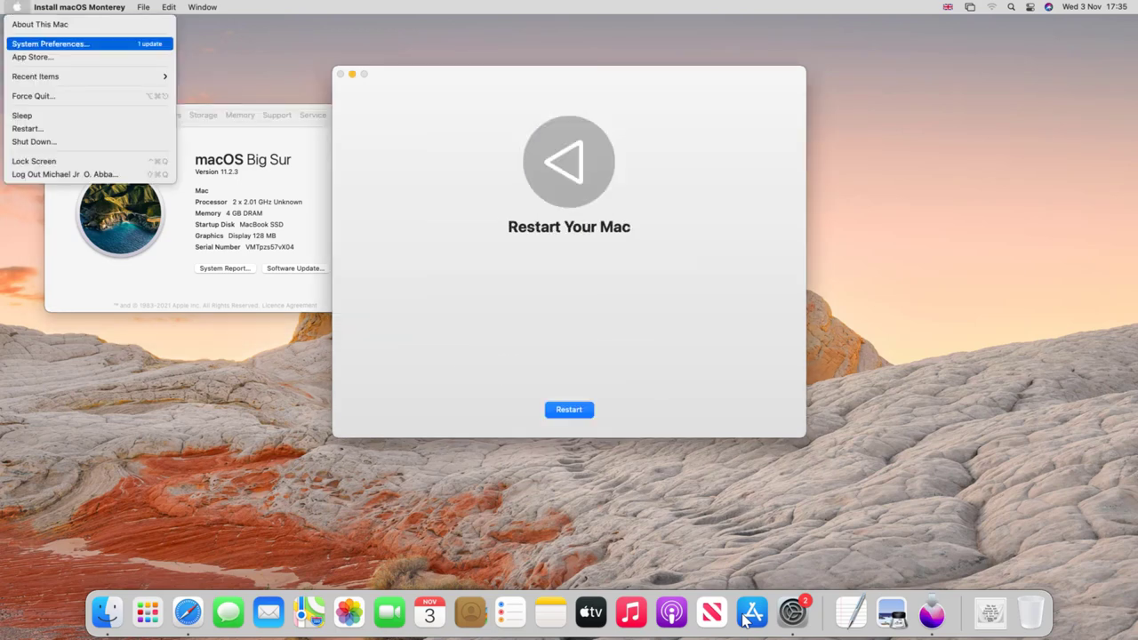
{"action": "key", "text": "Return"}
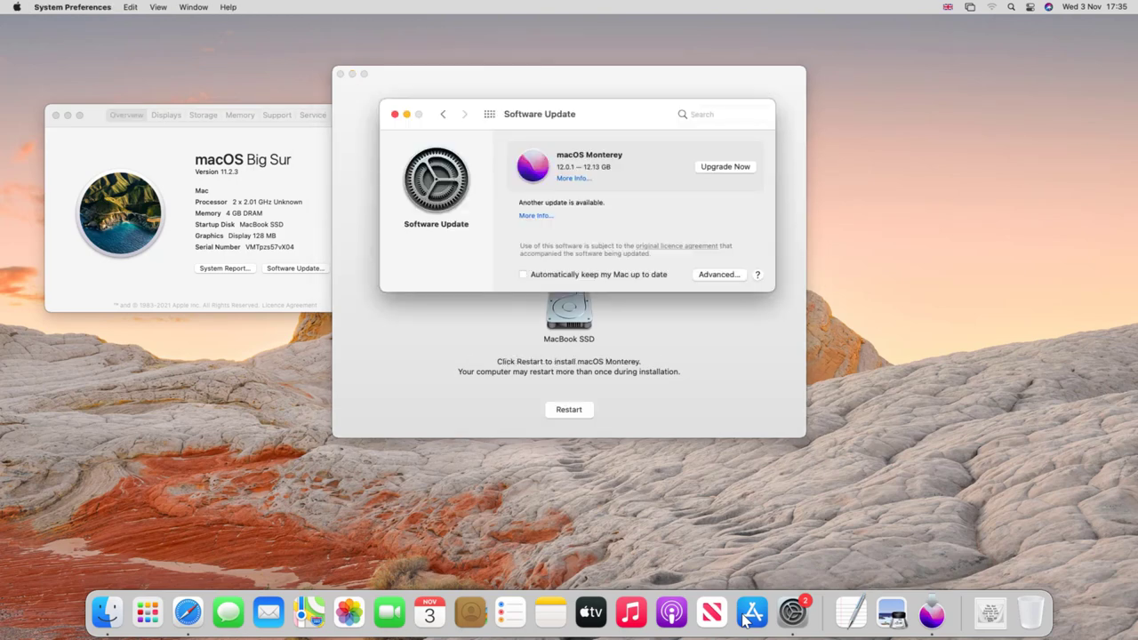
{"action": "key", "text": "super+w"}
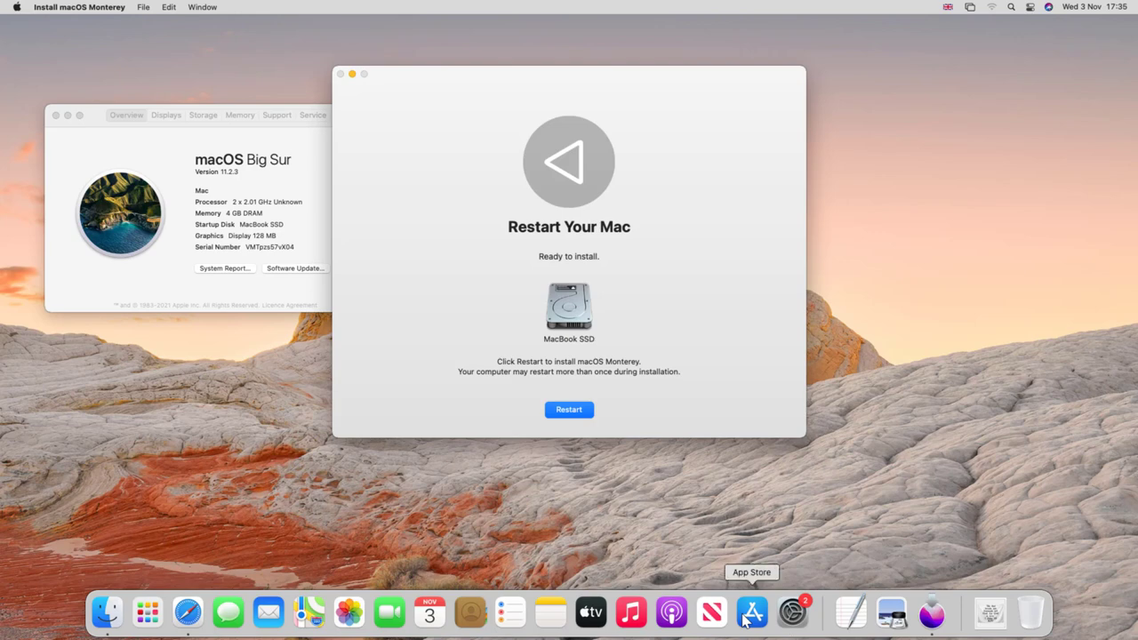
- Close the About This Mac window and restart the Mac to install macOS Monterey
{"action": "left_click", "coordinate": [744, 618]}
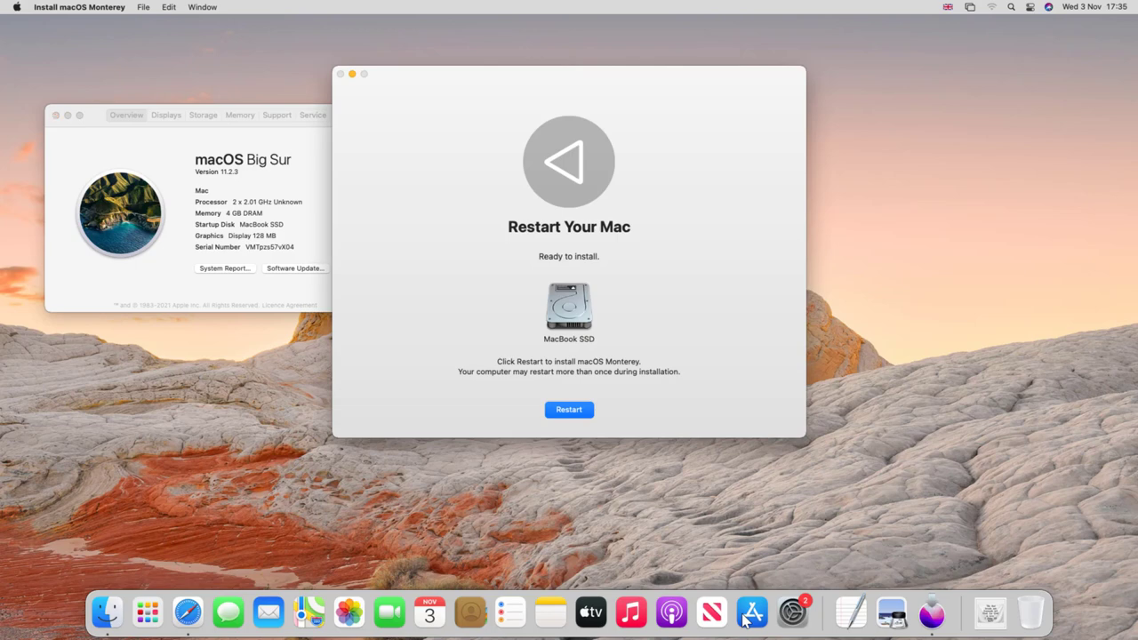
{"action": "key", "text": "super+w"}
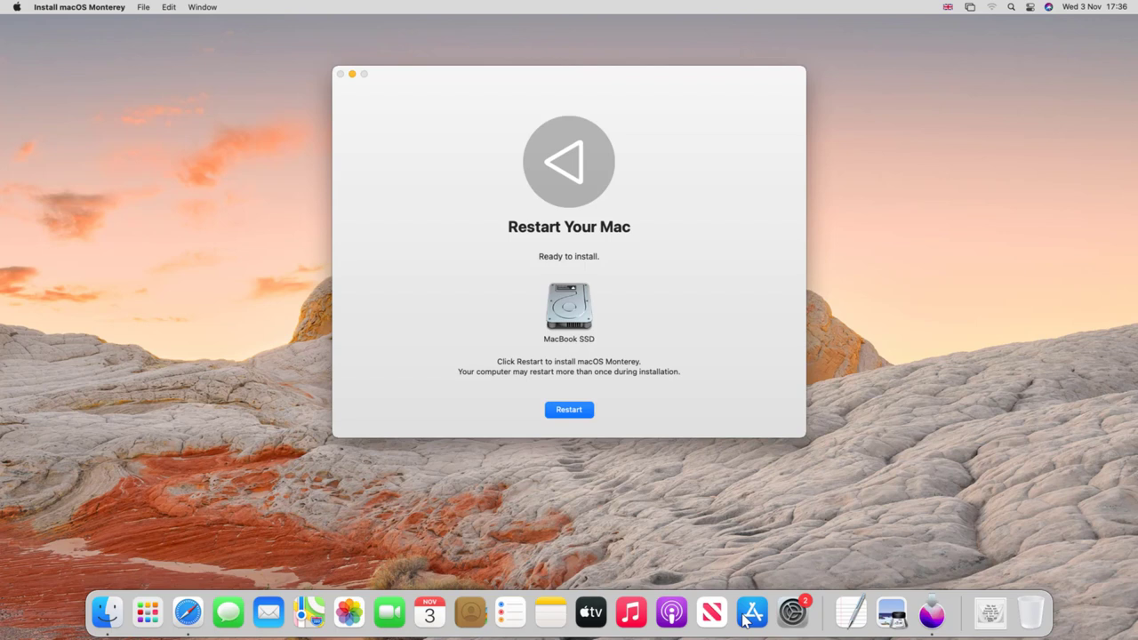
{"action": "key", "text": "Return"}
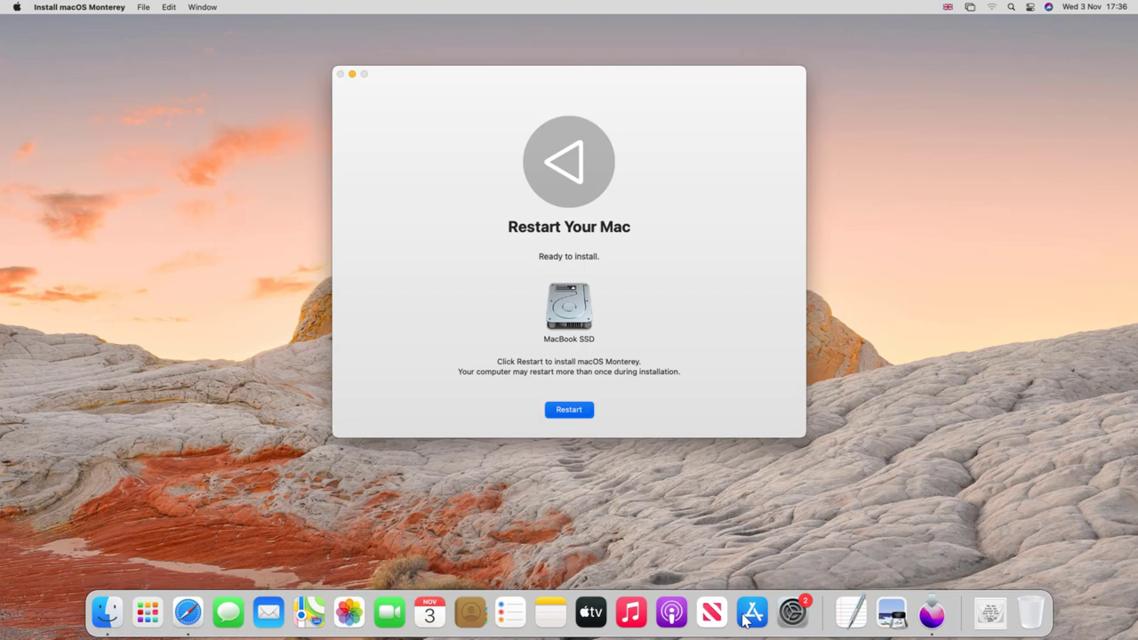